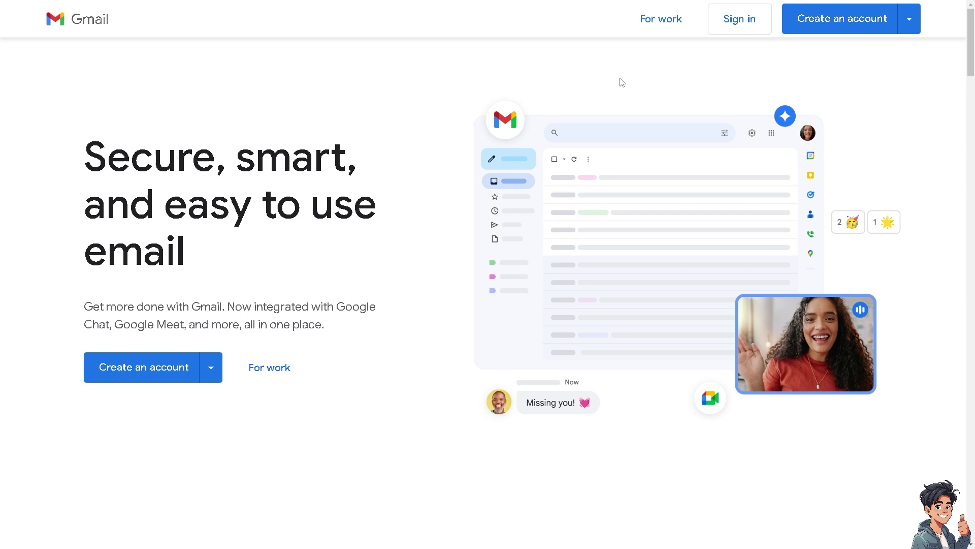
- Choose 'For my personal use' from the Create an account options
{"action": "left_click", "coordinate": [827, 29]}
{"action": "left_click", "coordinate": [212, 374]}
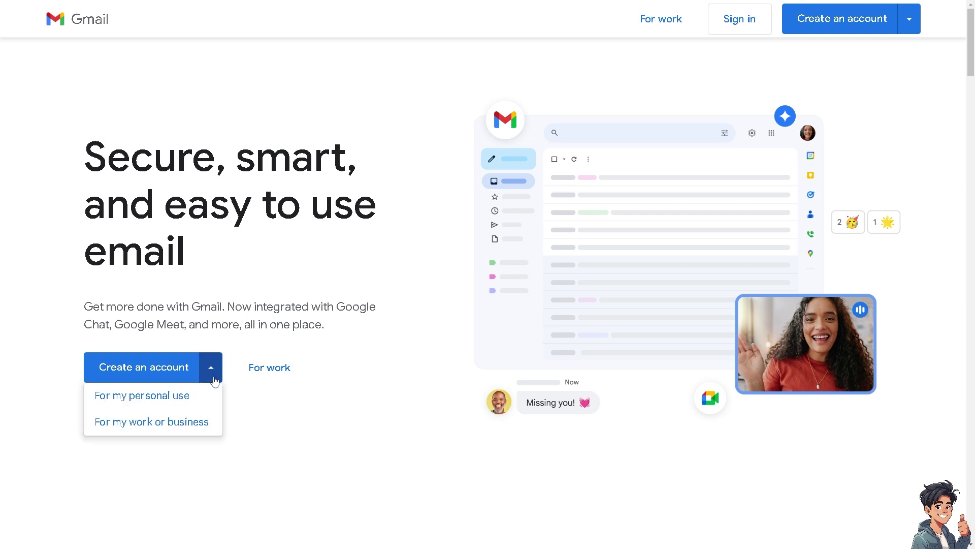
{"action": "left_click", "coordinate": [169, 402]}
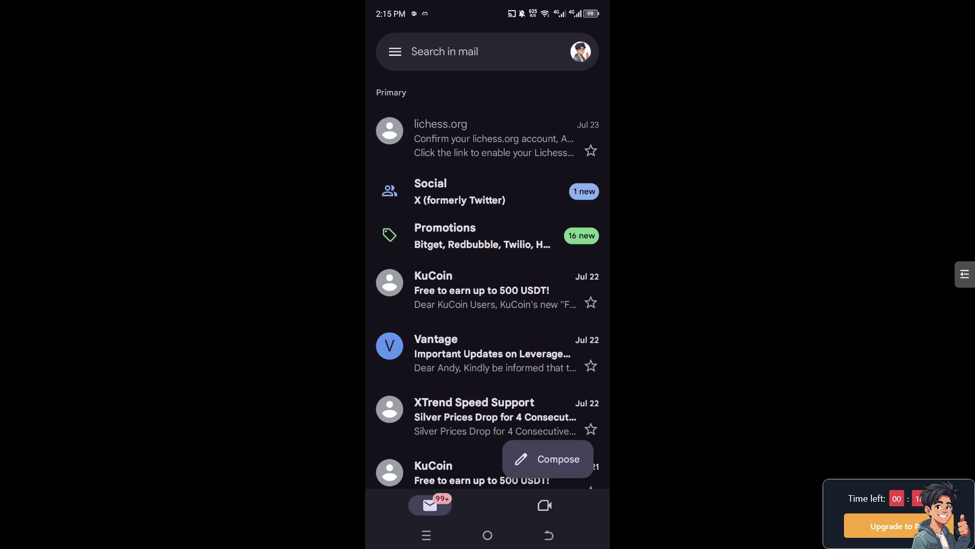
- Go to Settings from the Gmail app's navigation drawer
{"action": "left_click", "coordinate": [395, 51]}
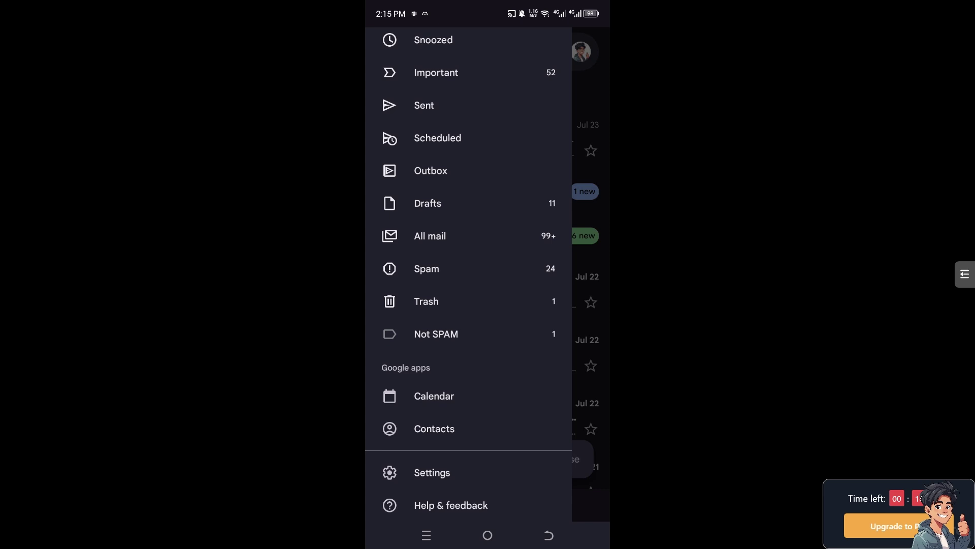
{"action": "left_click", "coordinate": [432, 472]}
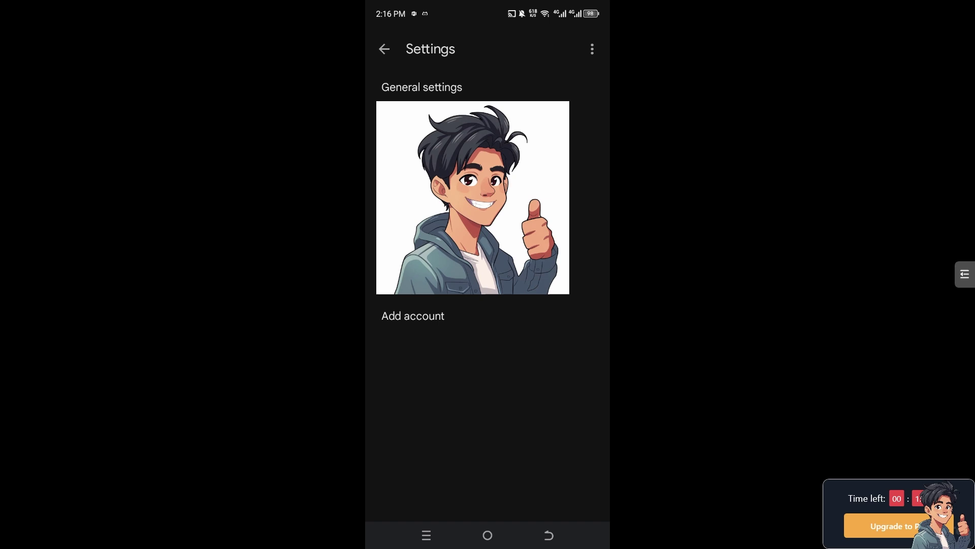
- Choose Manage accounts from the Settings overflow menu to reach Users & Accounts
{"action": "left_click", "coordinate": [591, 49]}
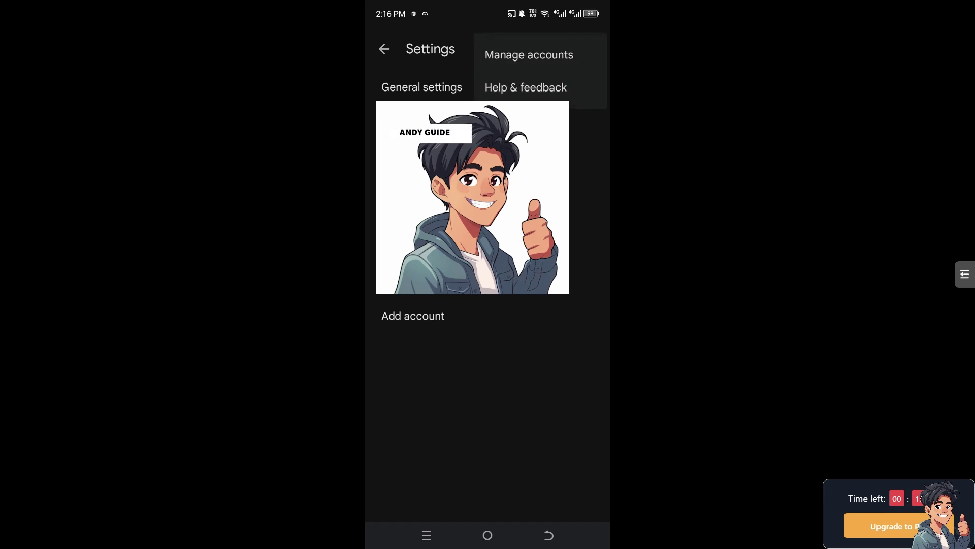
{"action": "left_click", "coordinate": [529, 54]}
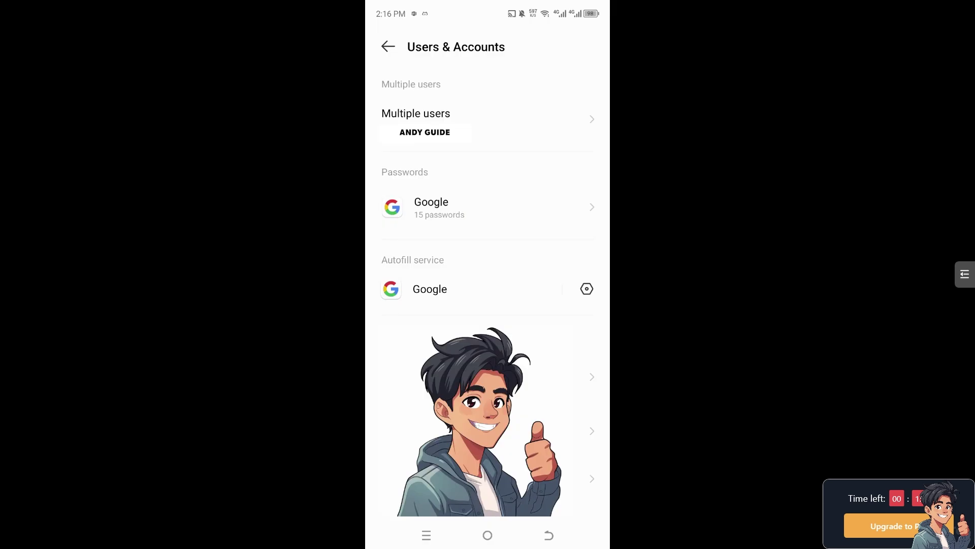
{"action": "scroll", "coordinate": [488, 304], "scroll_direction": "down", "scroll_amount": 5}
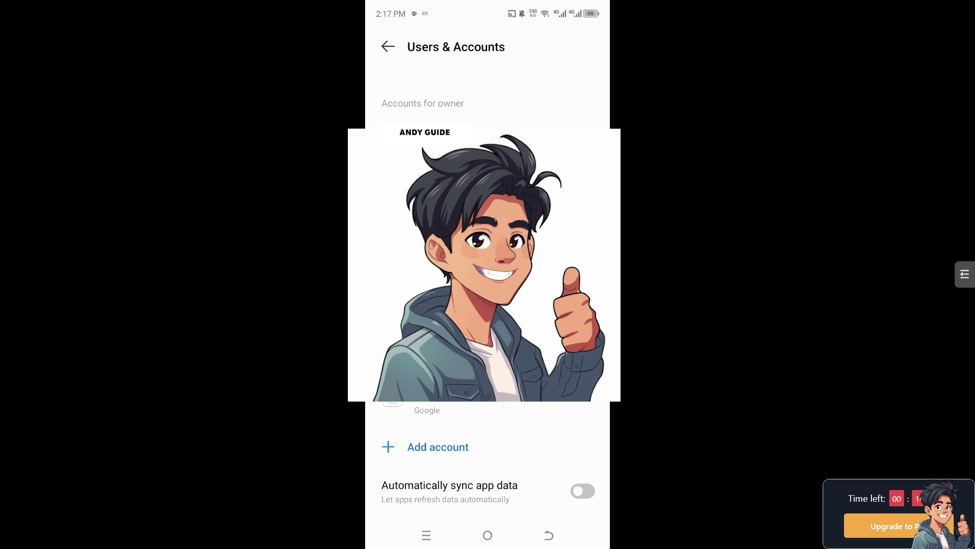
- Switch on 'Automatically sync app data' and confirm with OK
{"action": "left_click", "coordinate": [582, 491]}
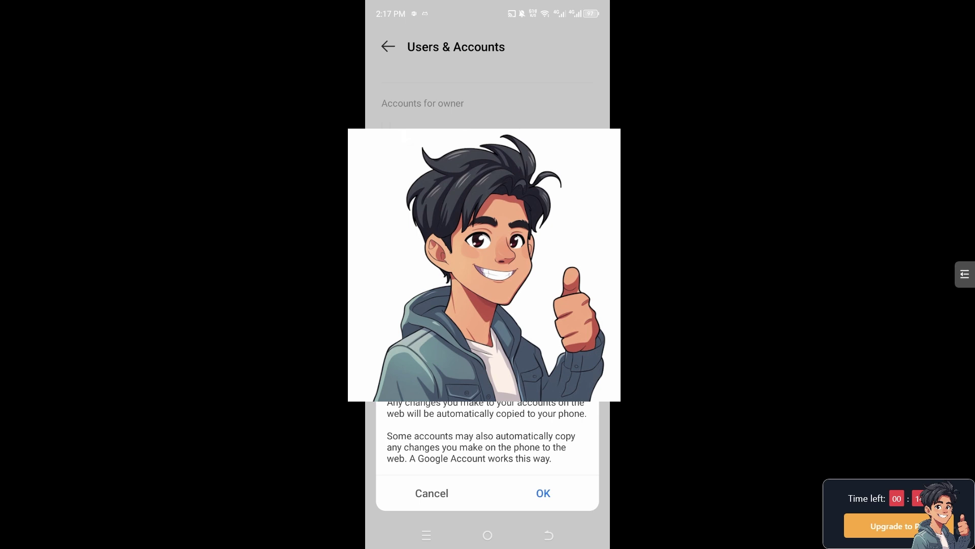
{"action": "left_click", "coordinate": [543, 493]}
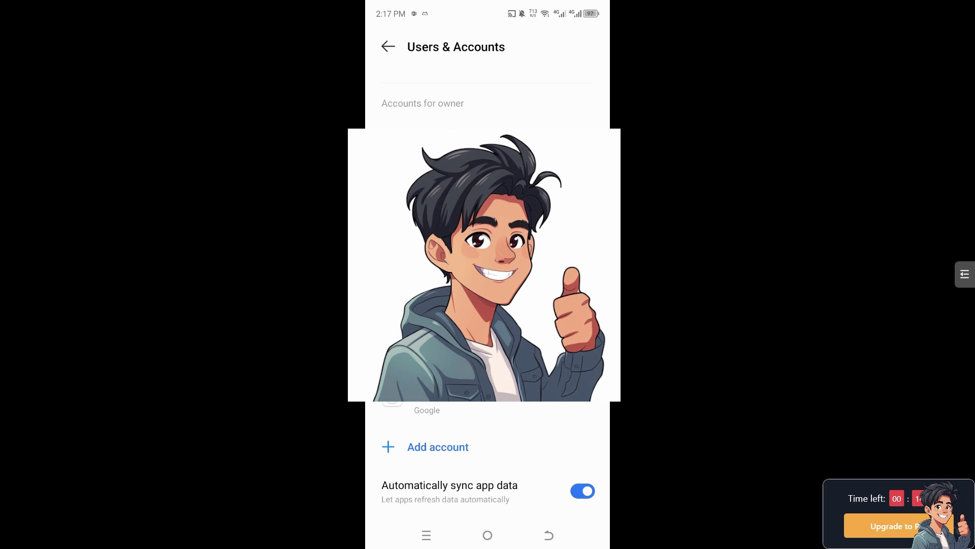
- Toggle 'Automatically sync app data' to bring up the 'Turn auto-sync data off?' prompt
{"action": "left_click", "coordinate": [582, 491]}
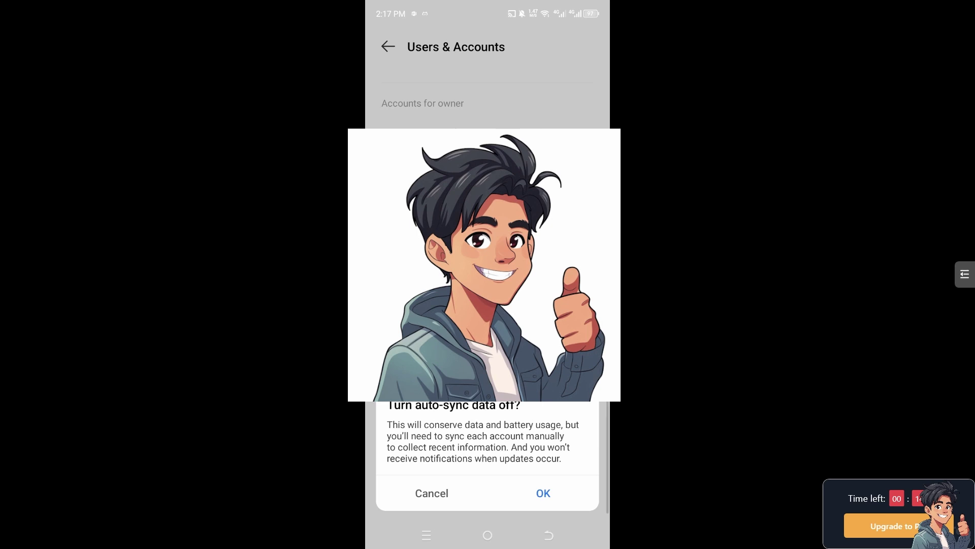